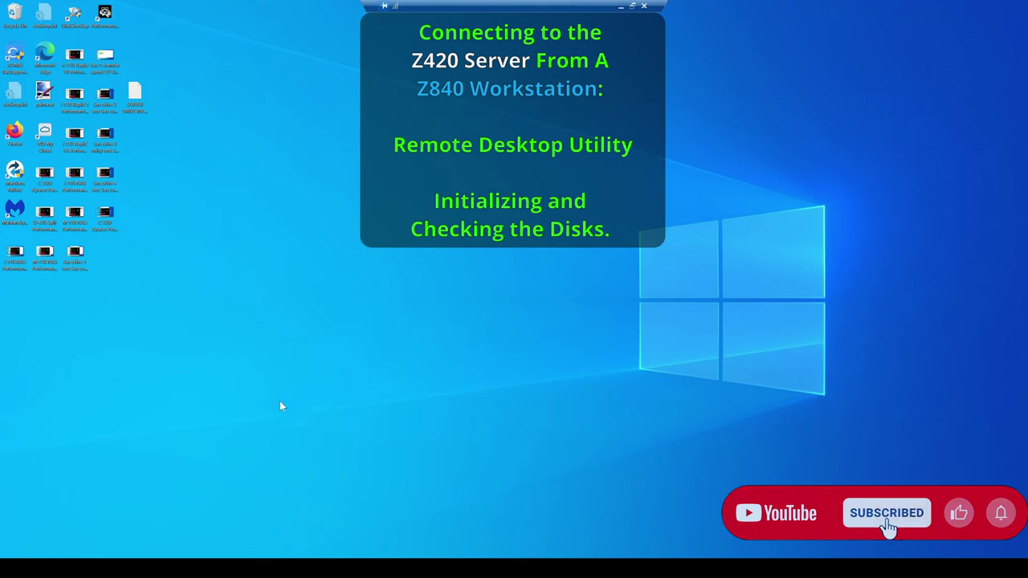
Dismiss the update notice and review the Device Info for WDC Disk 3, the Samsung SSD and Disk 4.
left_click(1013, 518)
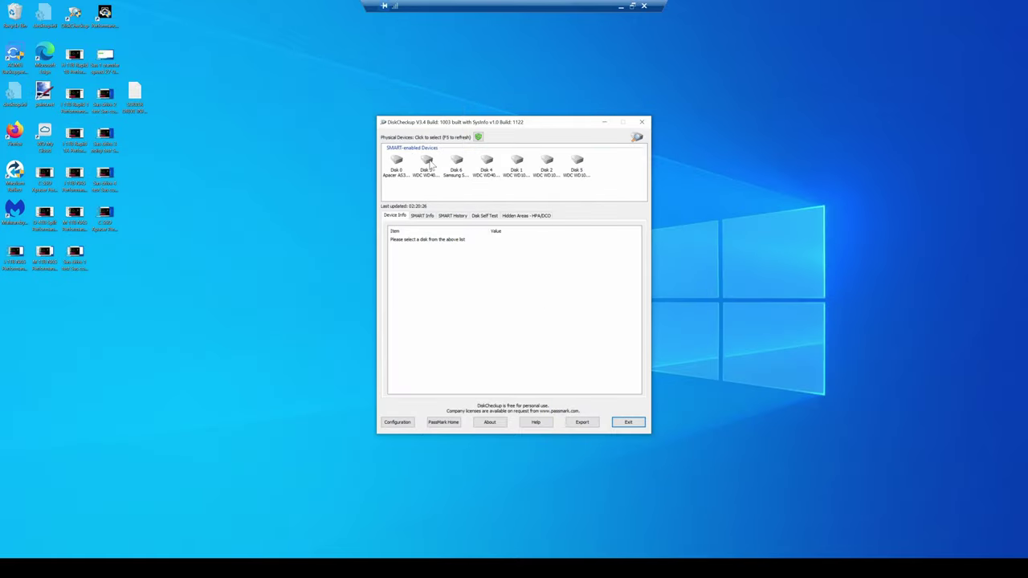
left_click(429, 164)
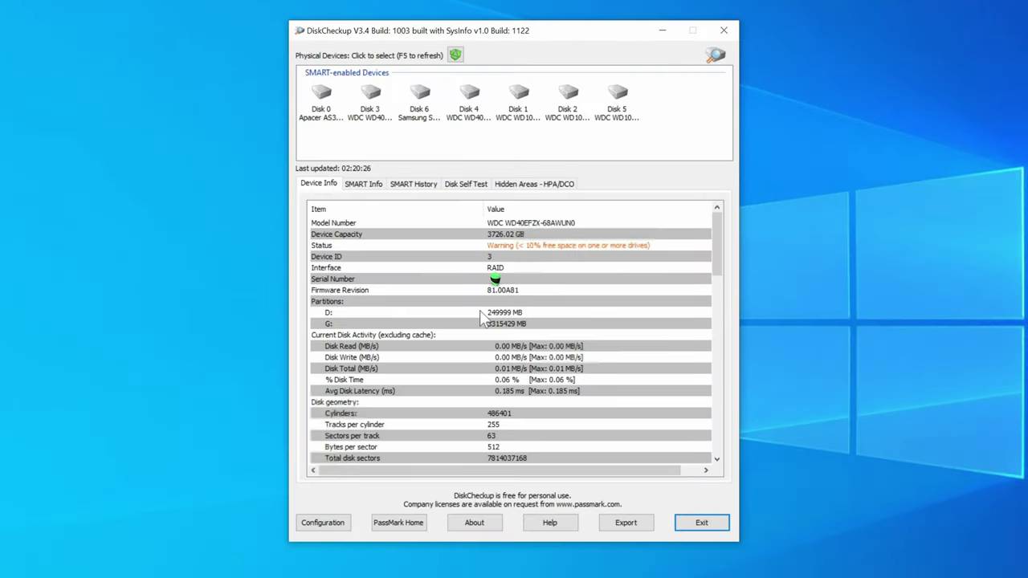
left_click(379, 104)
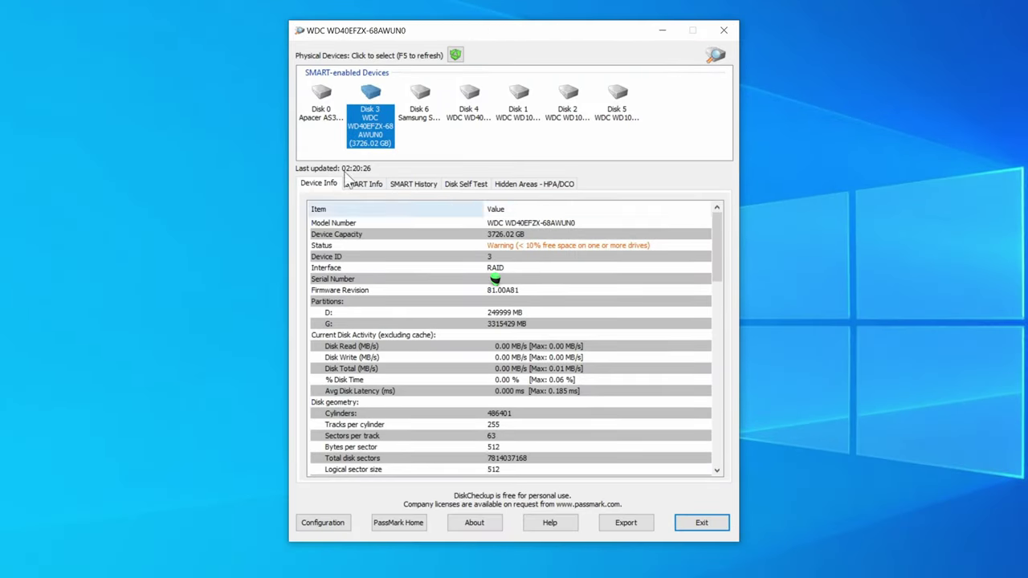
left_click(418, 103)
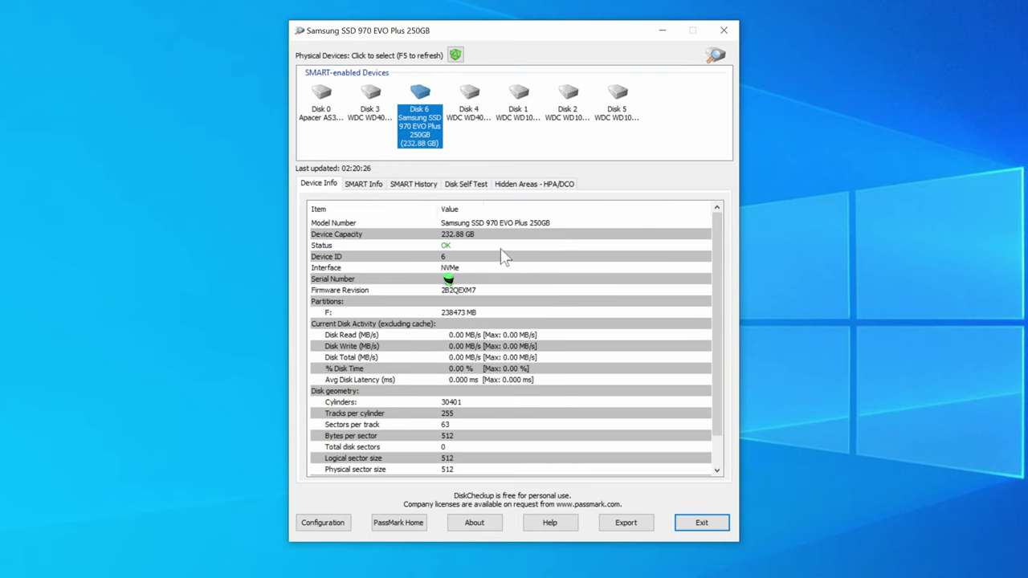
left_click(470, 108)
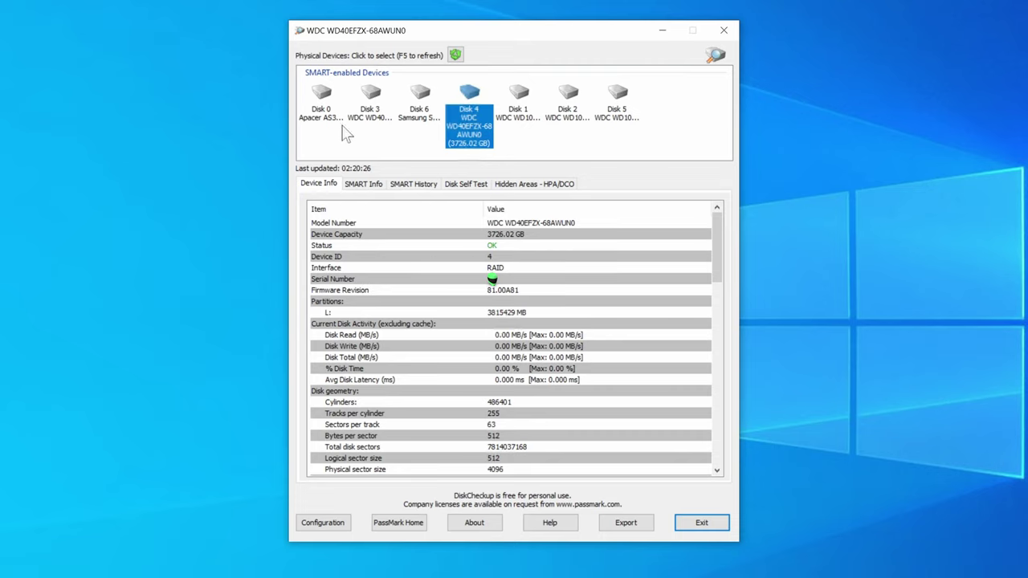
left_click(422, 94)
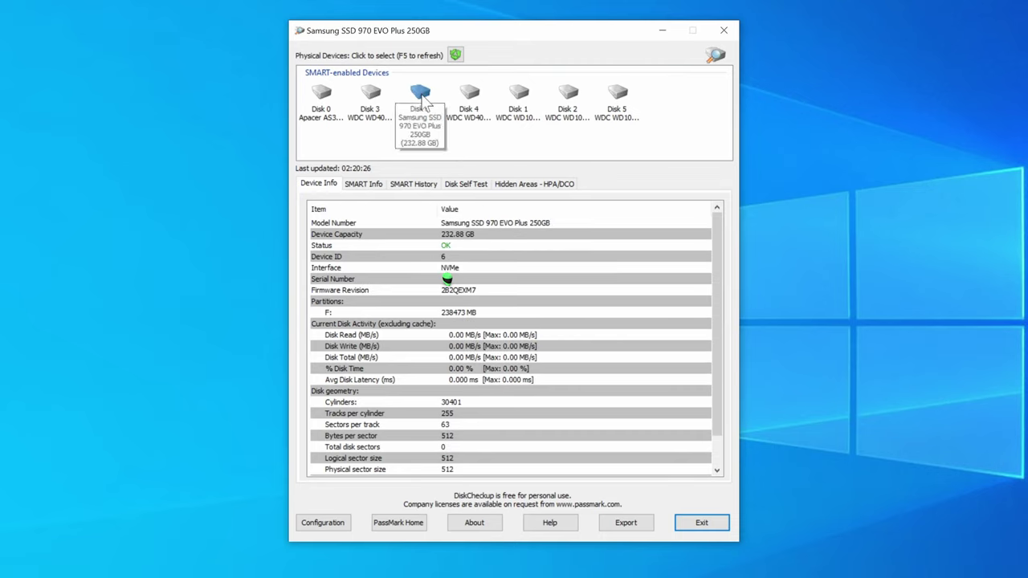
left_click(474, 106)
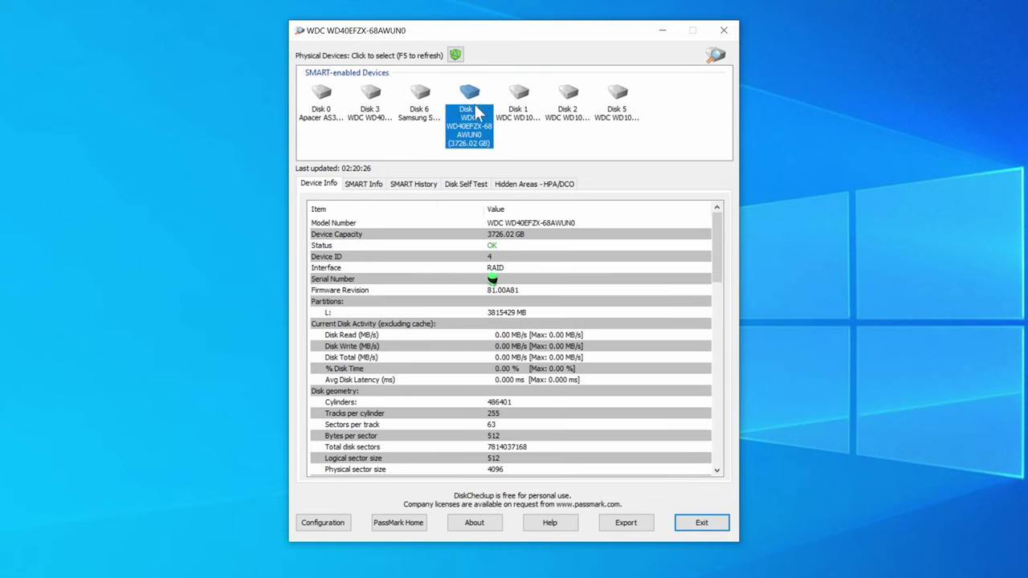
Compare the details of the 9314 GB Disk 1 and Disk 2, then check Disk 5.
left_click(516, 104)
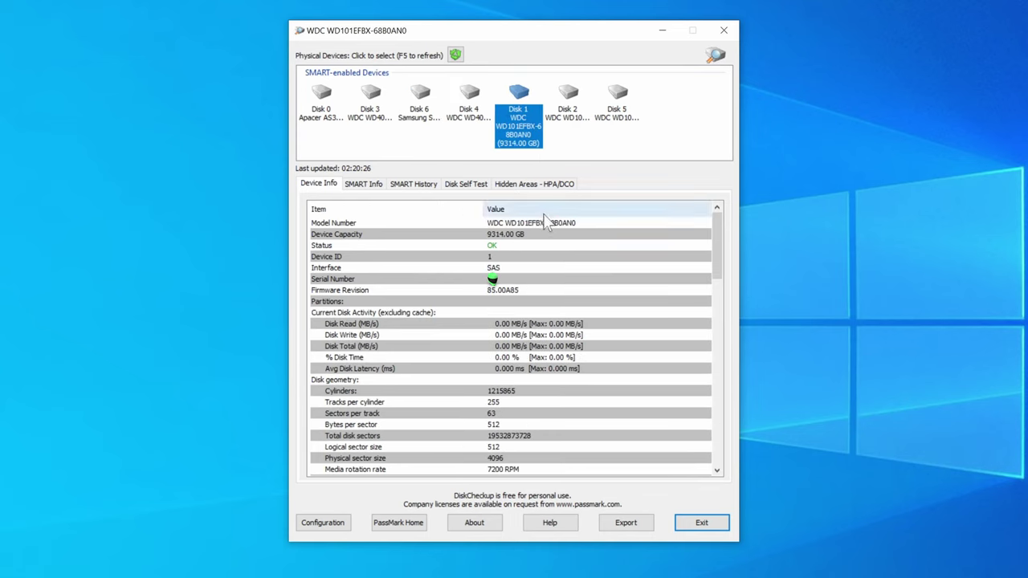
left_click(569, 112)
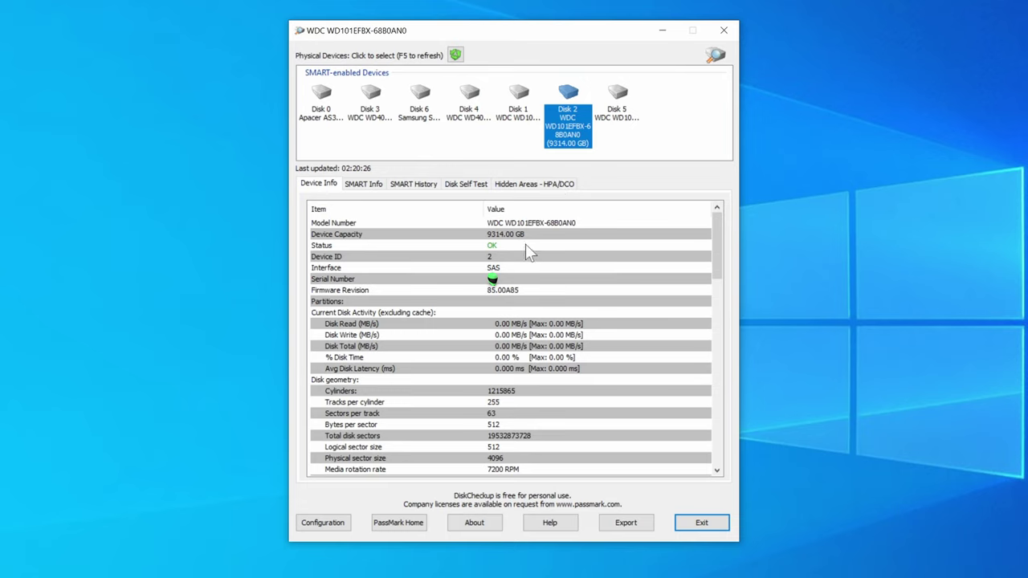
left_click(520, 112)
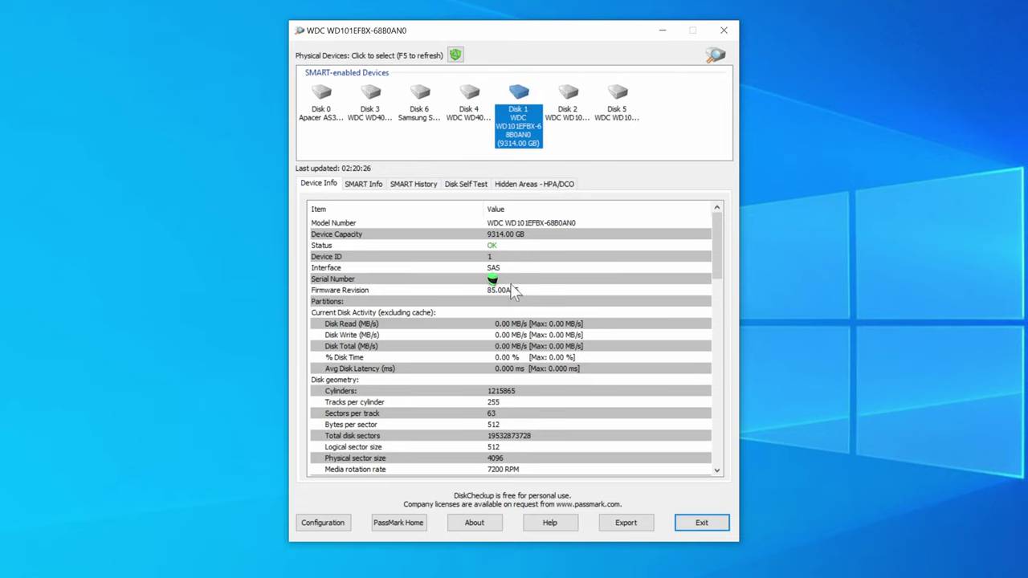
left_click(570, 119)
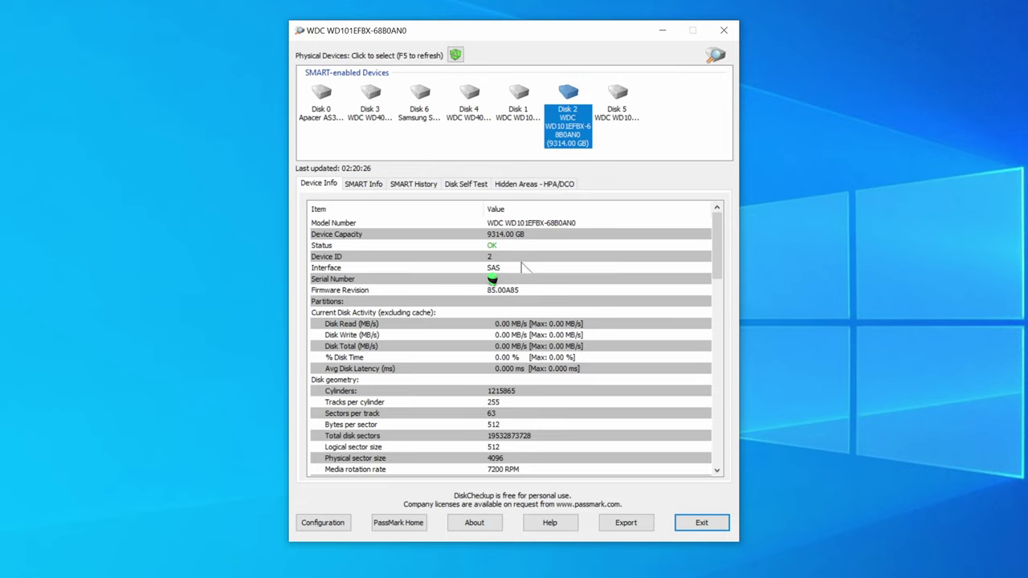
left_click(522, 111)
left_click(566, 113)
left_click(623, 104)
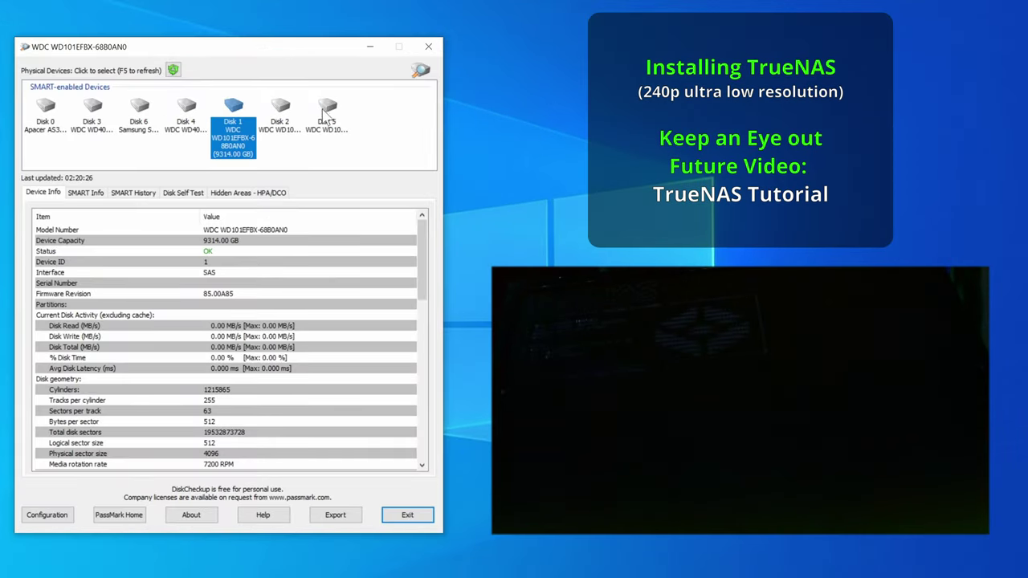
left_click(325, 117)
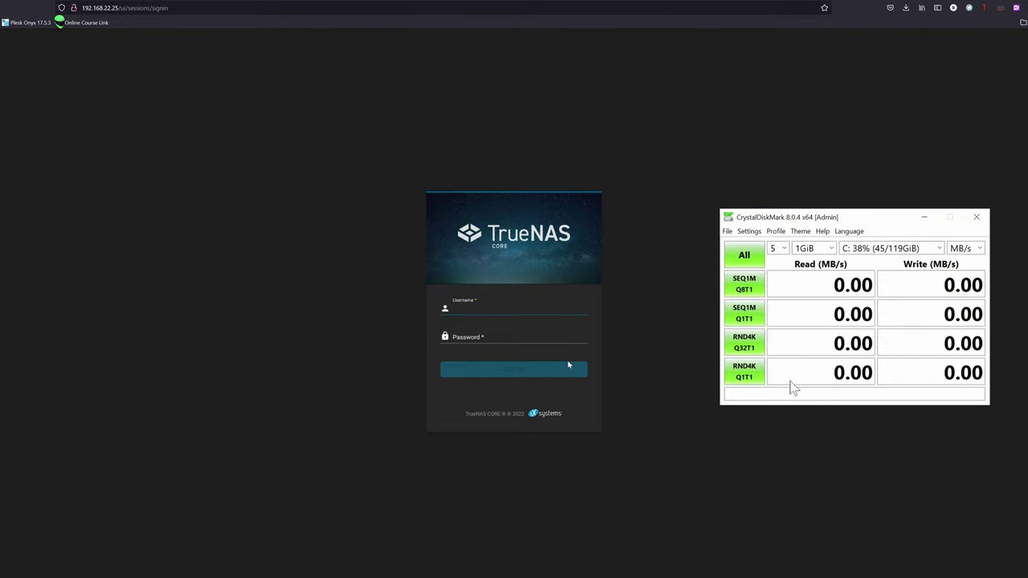
Pick drive I: in CrystalDiskMark, close the Zemana scan results, and go to TrueNAS storage pools.
left_click(892, 251)
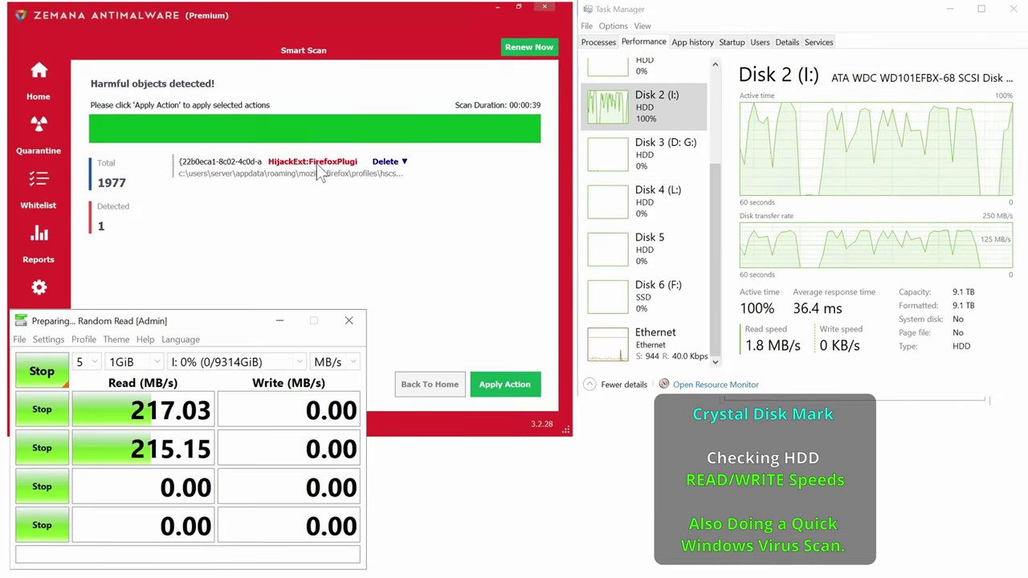
left_click(518, 11)
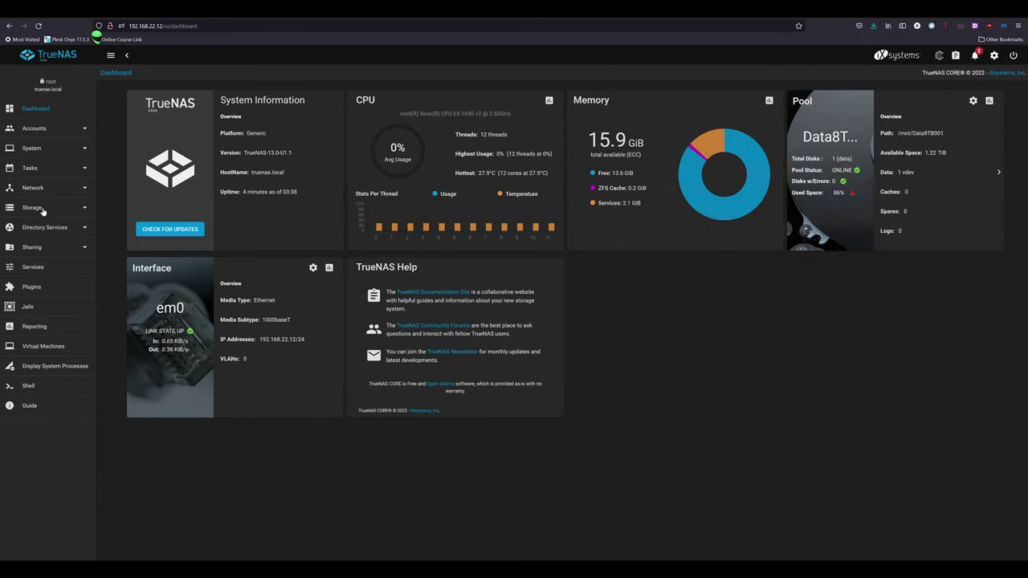
left_click(43, 209)
Start a new pool named Data8TB002 with da0 as a single-disk stripe, backing out at the warning.
left_click(402, 166)
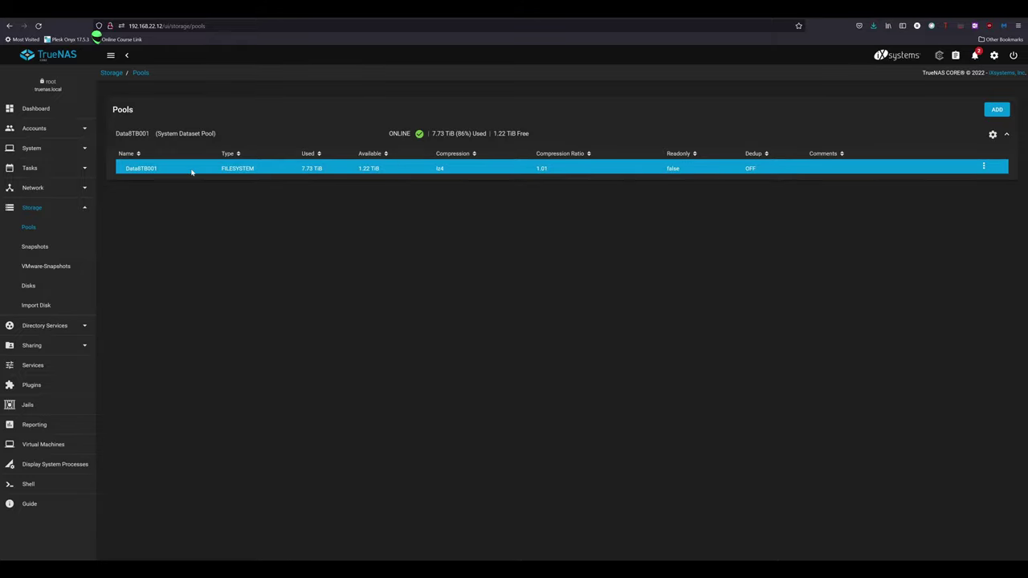
left_click(997, 110)
left_click(192, 202)
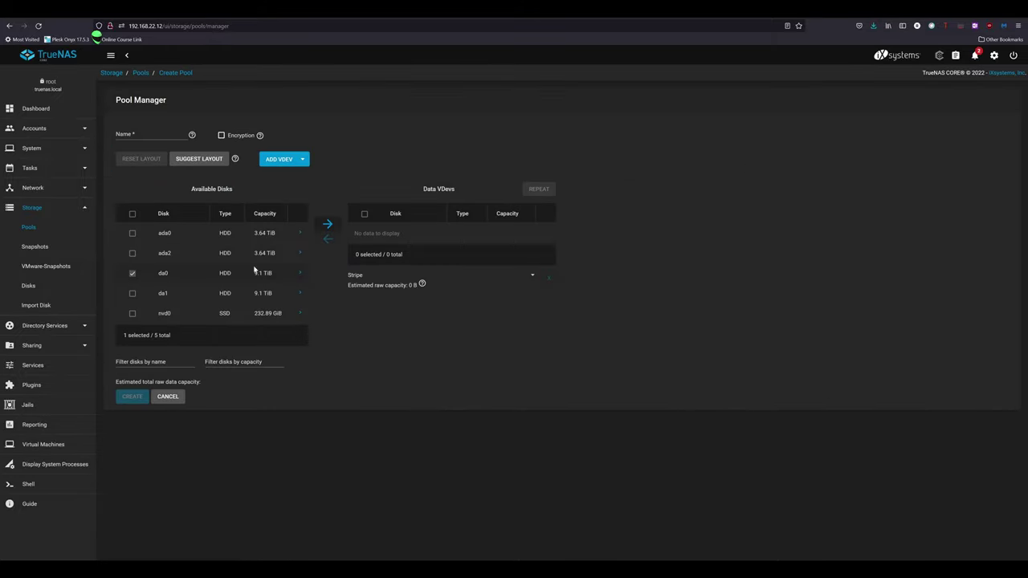
left_click(328, 227)
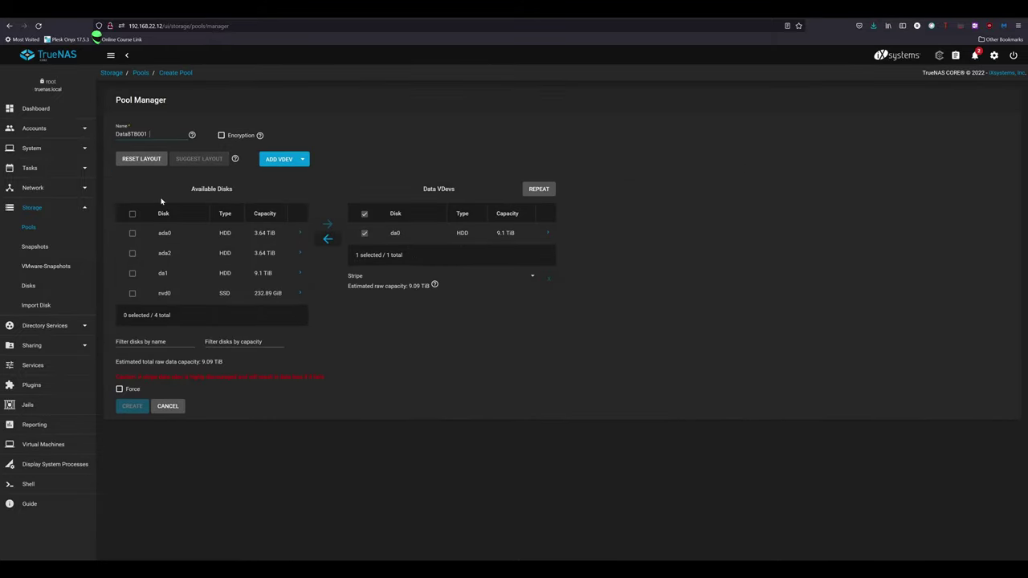
key("BackSpace")
type("2")
left_click(120, 389)
left_click(132, 406)
left_click(424, 340)
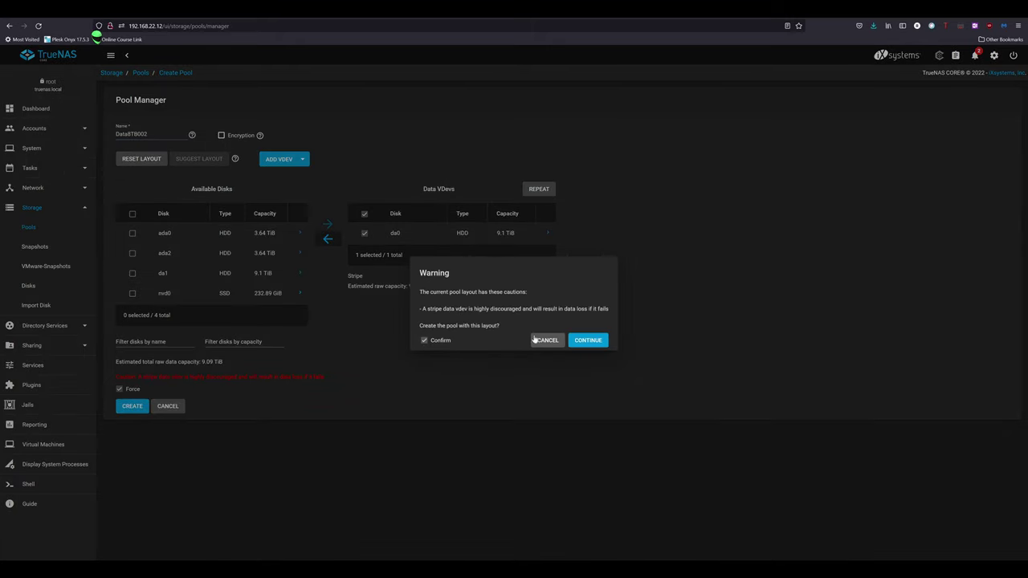
left_click(537, 340)
Rebuild the data vdev as a Stripe using disk da1 instead of da0.
left_click(440, 277)
left_click(409, 276)
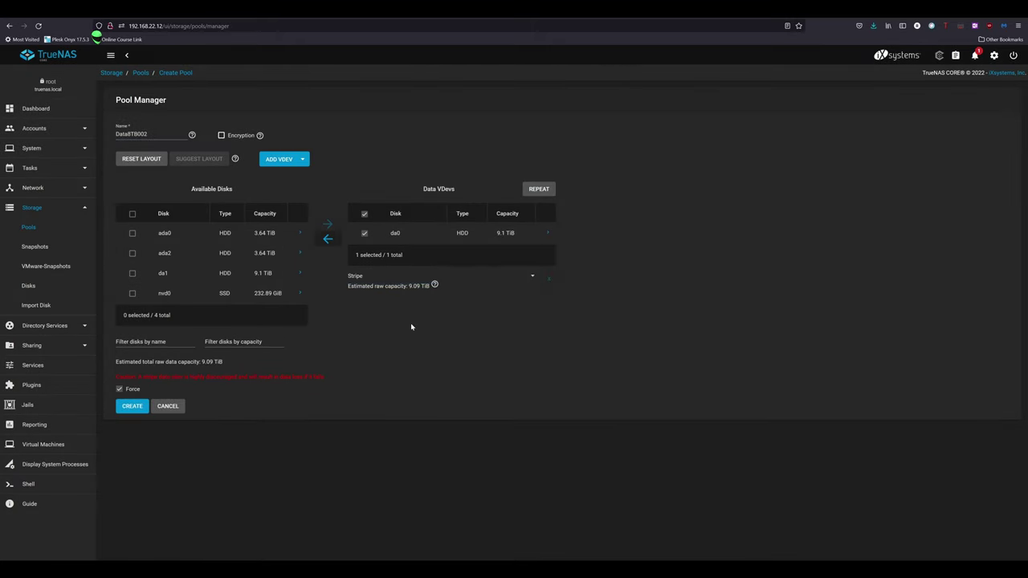
left_click(132, 273)
left_click(328, 225)
left_click(533, 296)
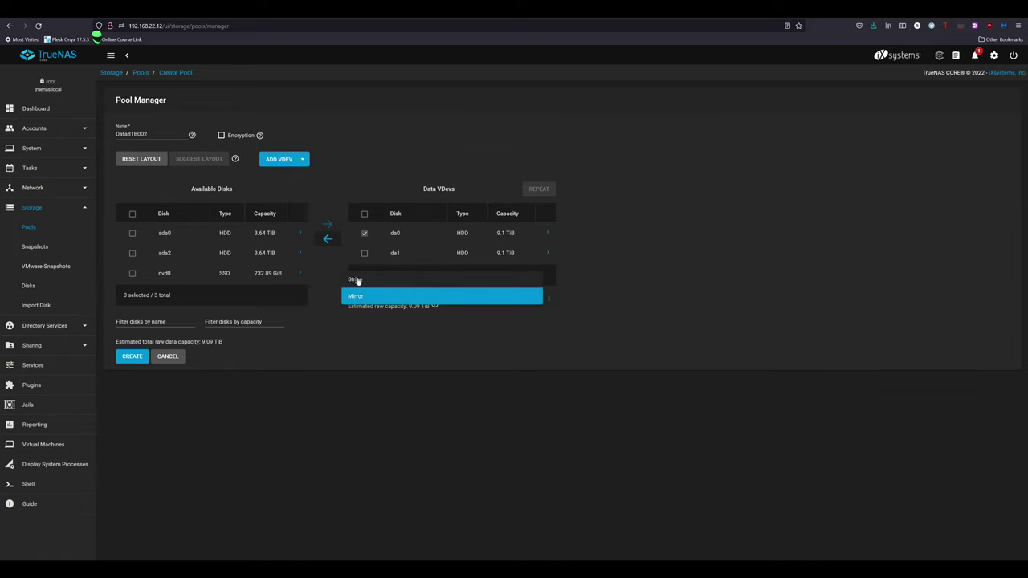
left_click(357, 281)
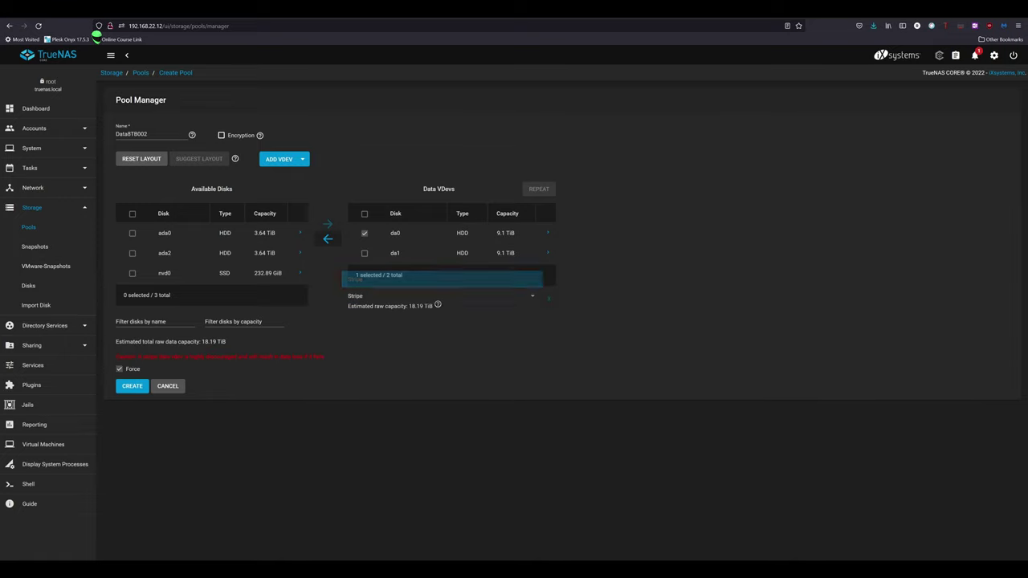
left_click(328, 238)
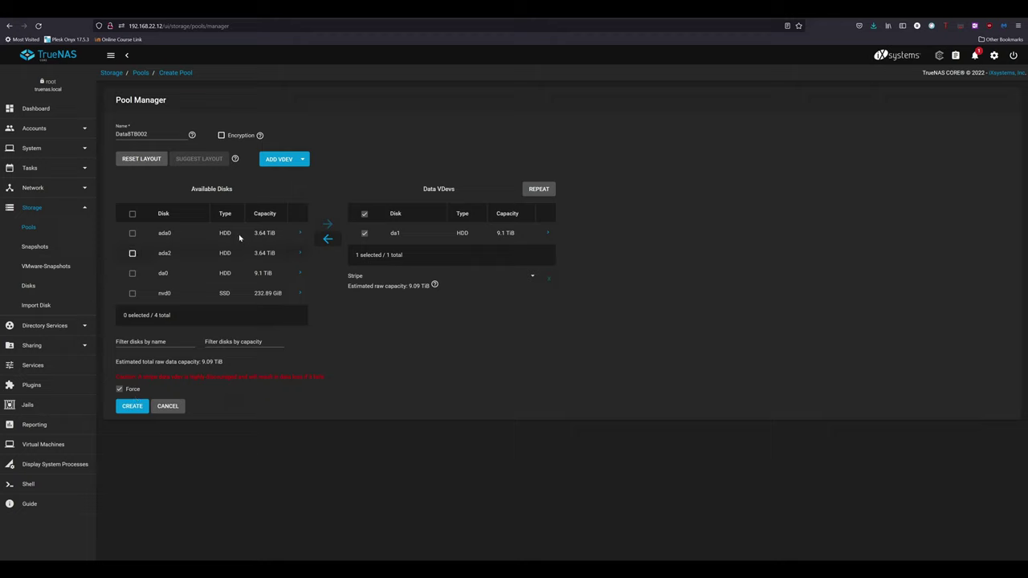
Create the Data8TB003 pool from da1, confirming that the disk will be erased.
left_click(133, 406)
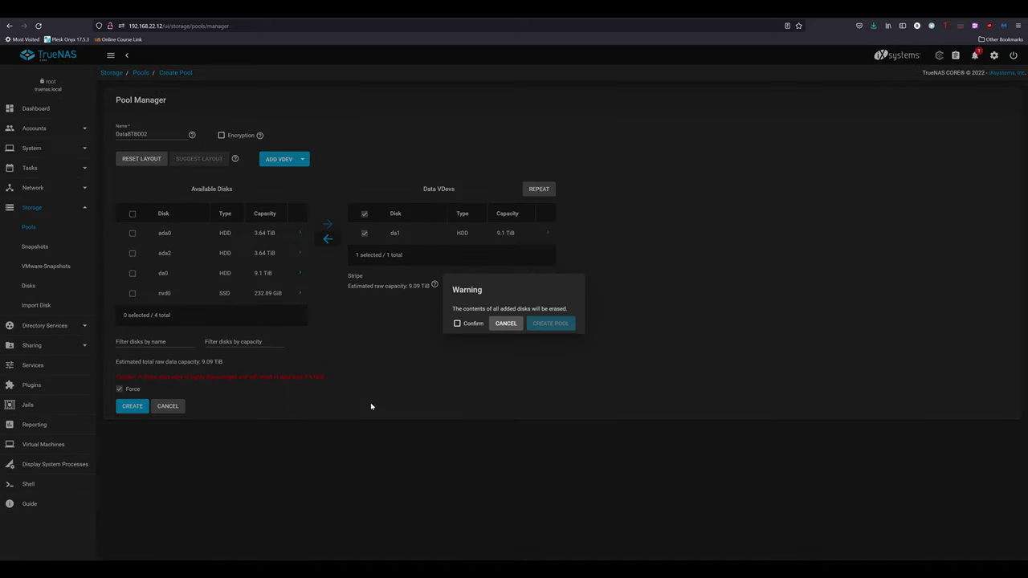
left_click(458, 324)
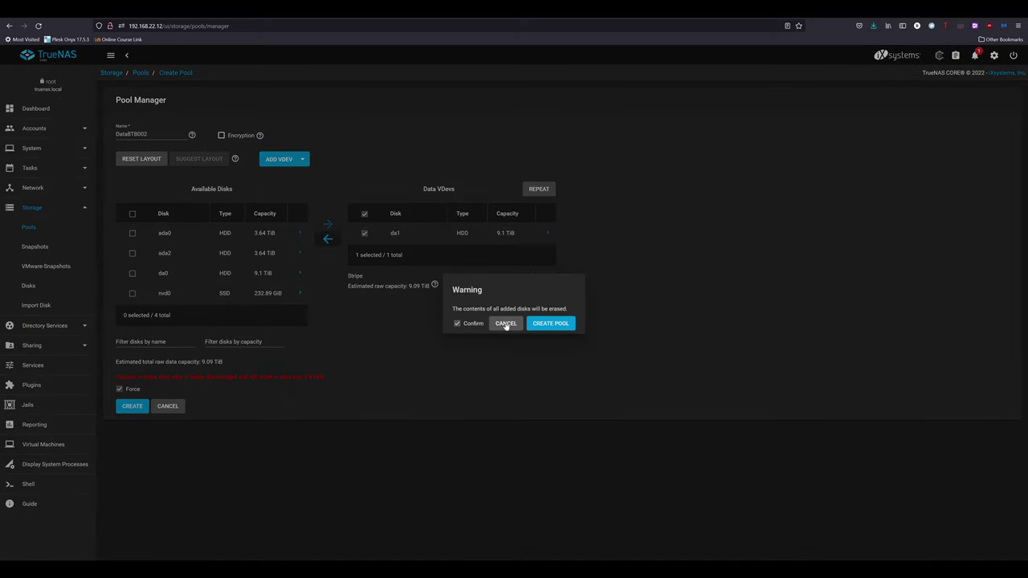
left_click(506, 323)
left_click(364, 234)
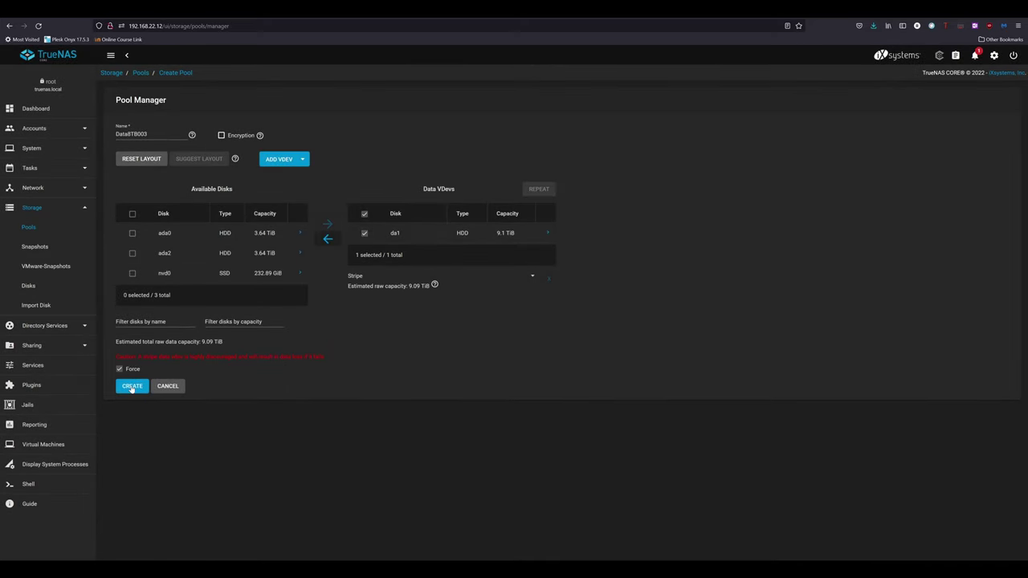
left_click(132, 386)
left_click(458, 324)
left_click(551, 324)
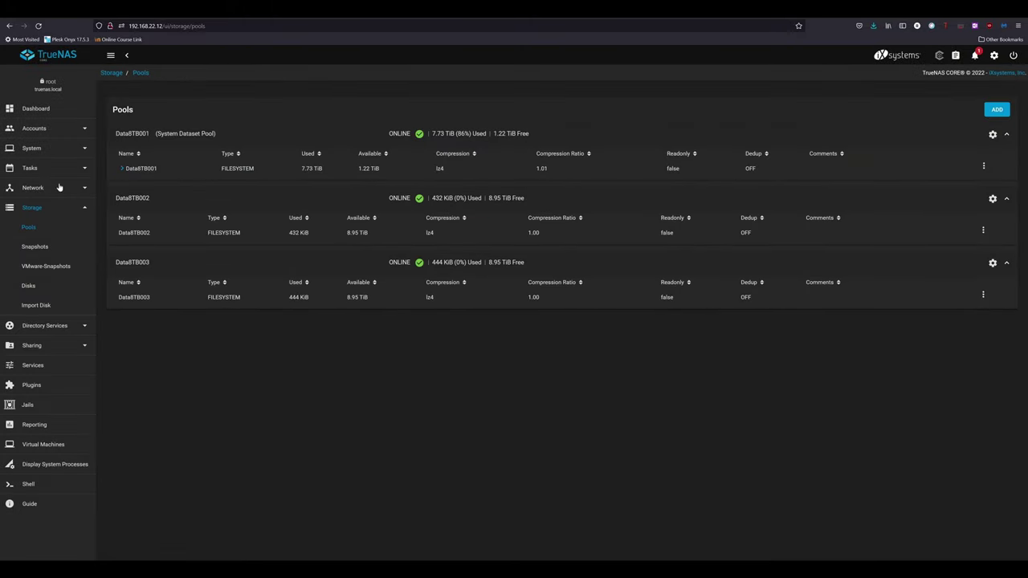
left_click(34, 128)
Start a new user account in Accounts > Users, entering a username and the account password.
left_click(29, 167)
left_click(608, 327)
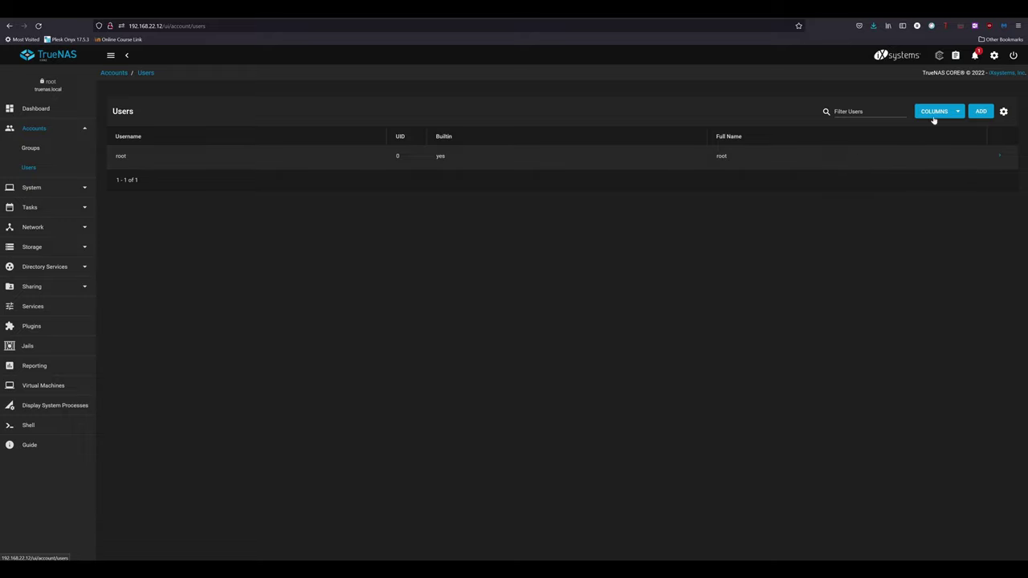
left_click(981, 111)
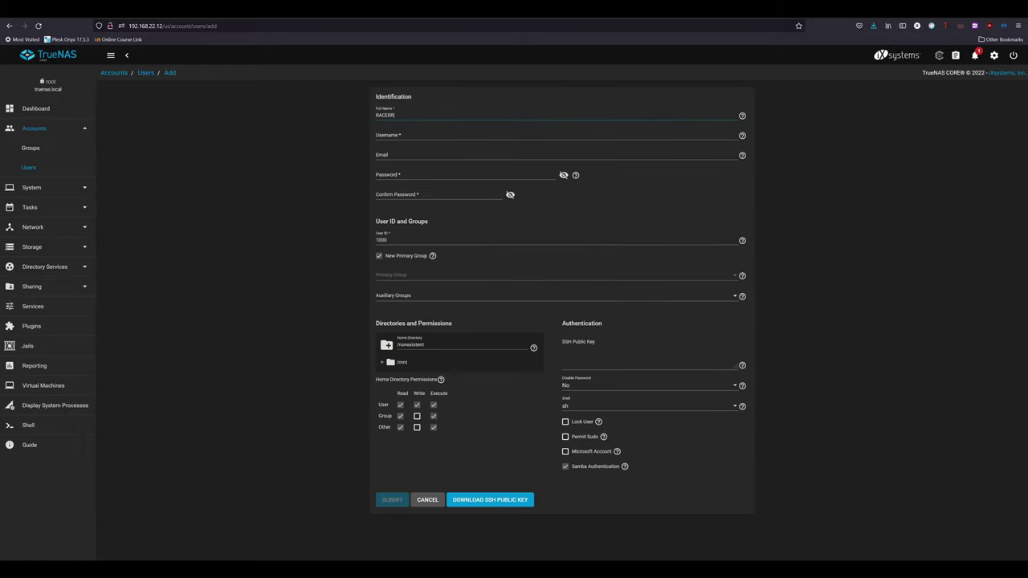
left_click(408, 133)
type("racerrz")
left_click(426, 174)
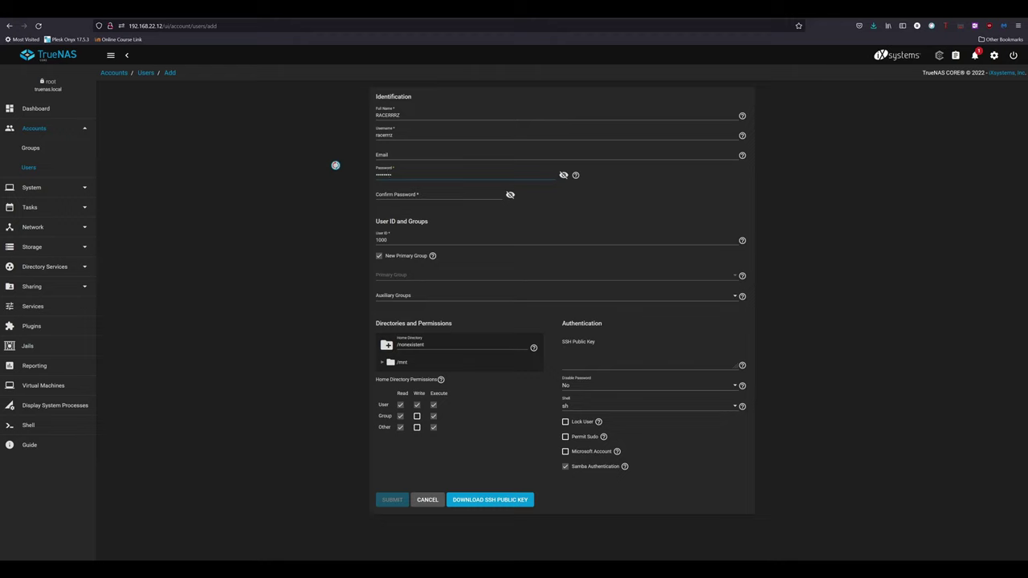
key("Tab")
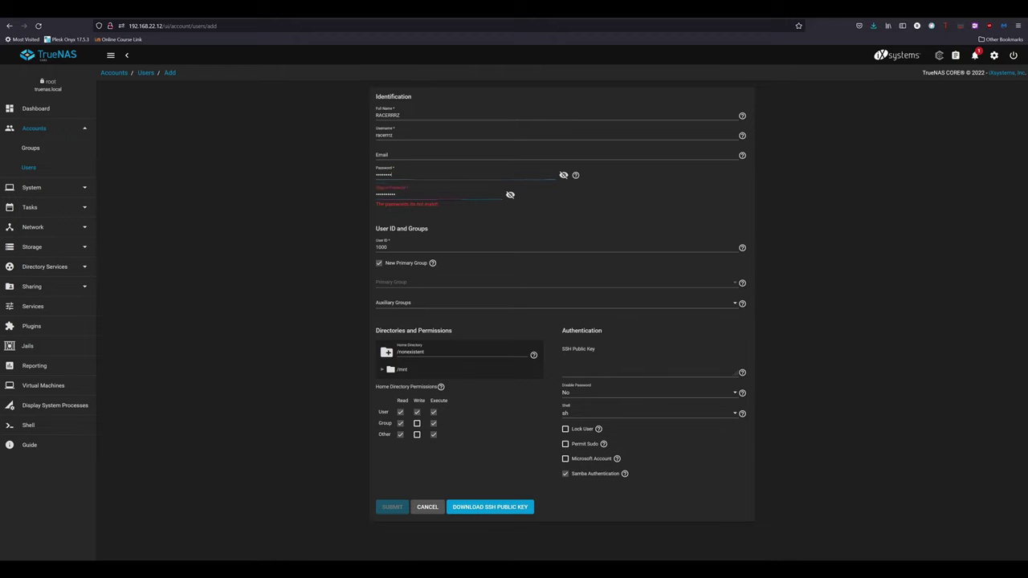
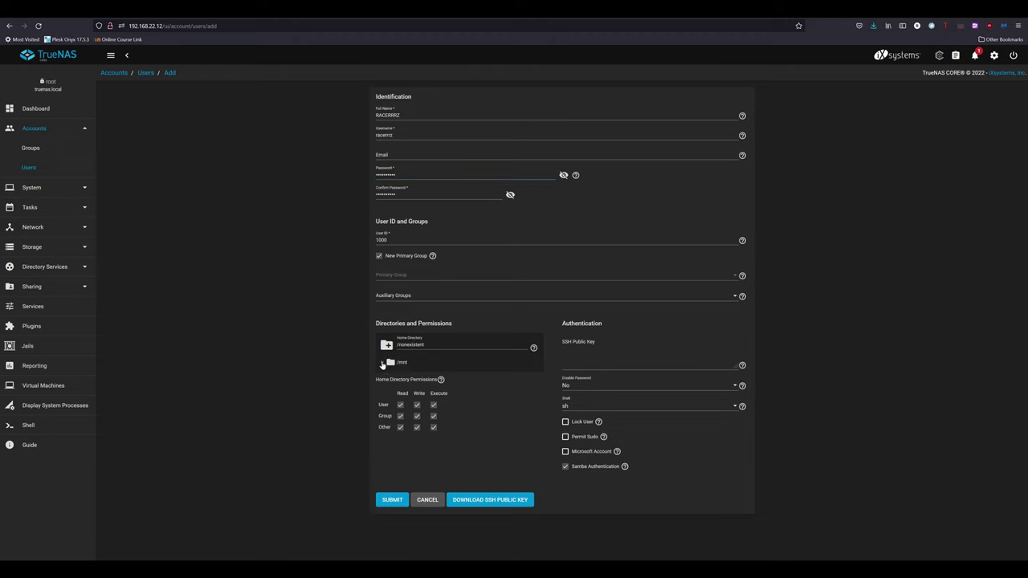
Choose a home directory under /mnt on the Data8TB001 pool and submit the user.
left_click(382, 363)
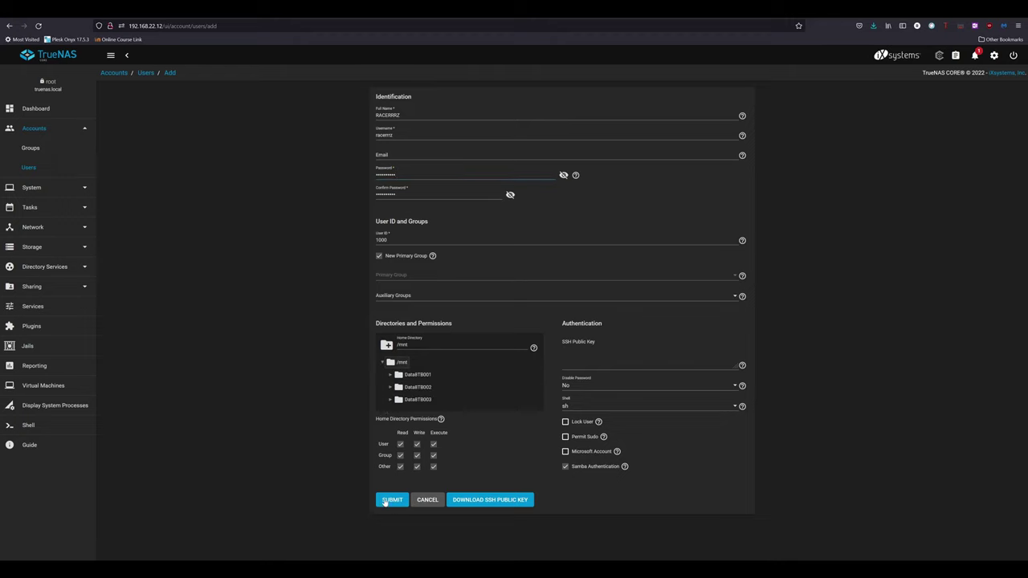
mouse_move(603, 438)
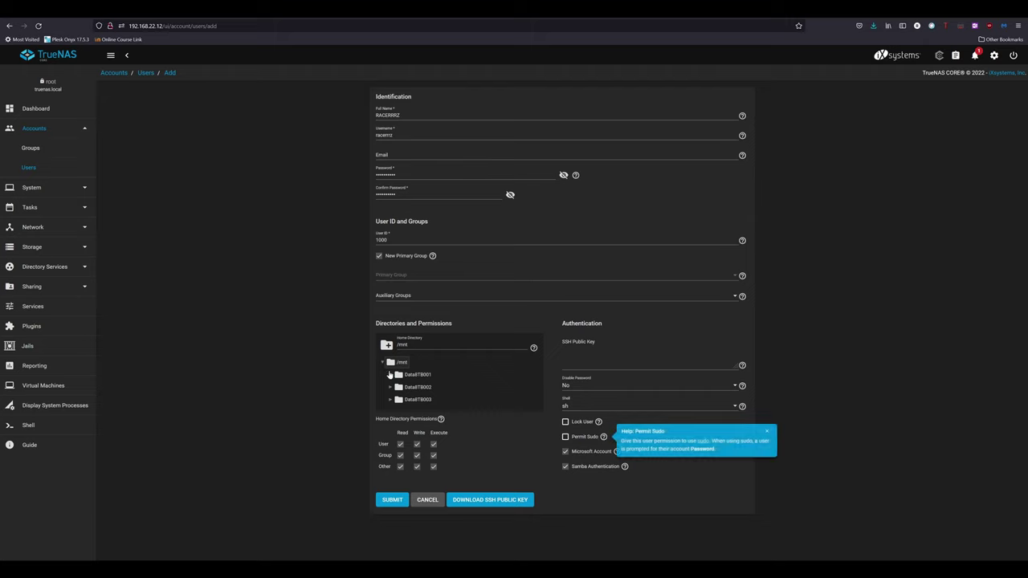
left_click(409, 375)
left_click(382, 363)
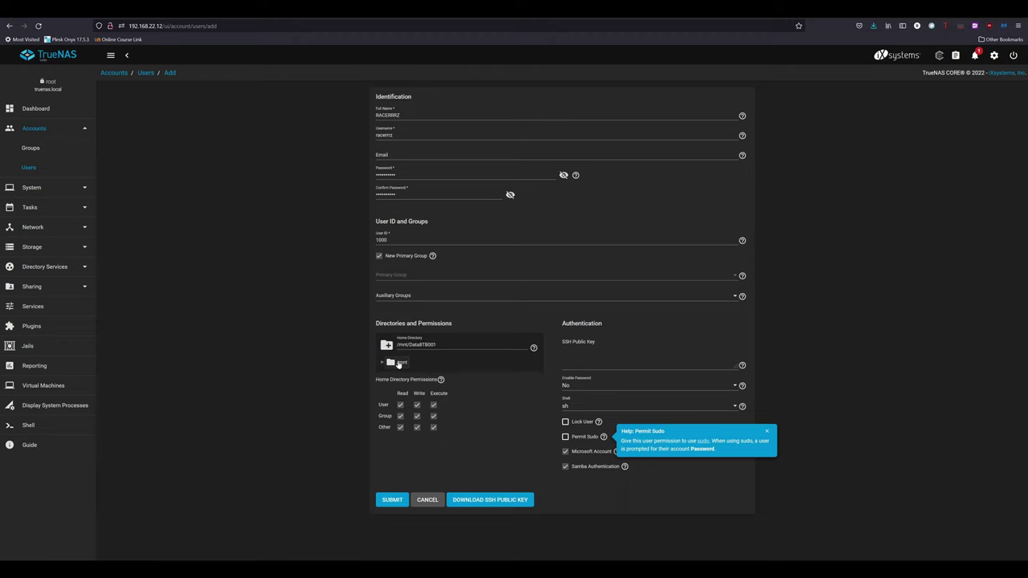
left_click(394, 501)
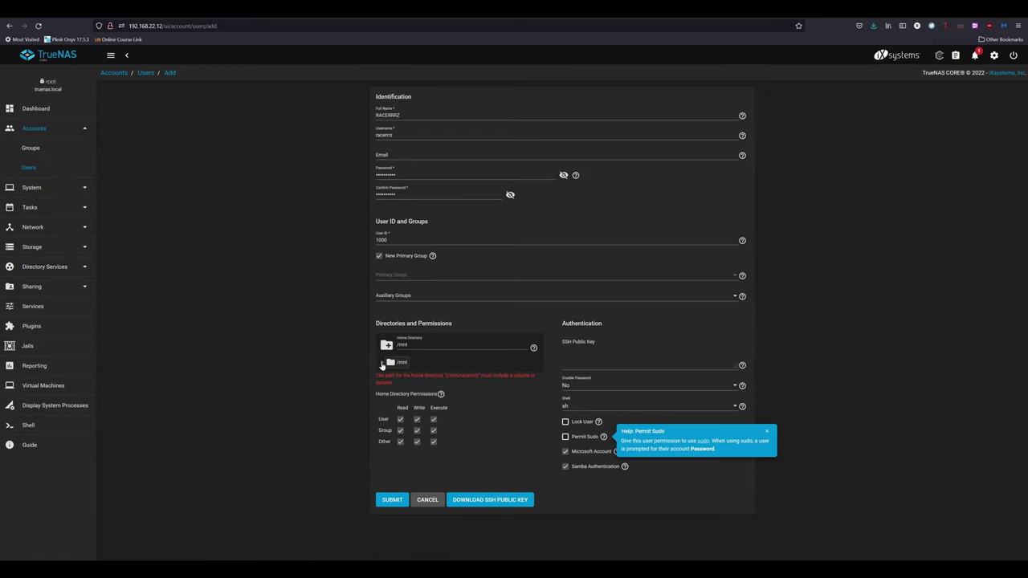
left_click(383, 364)
left_click(392, 515)
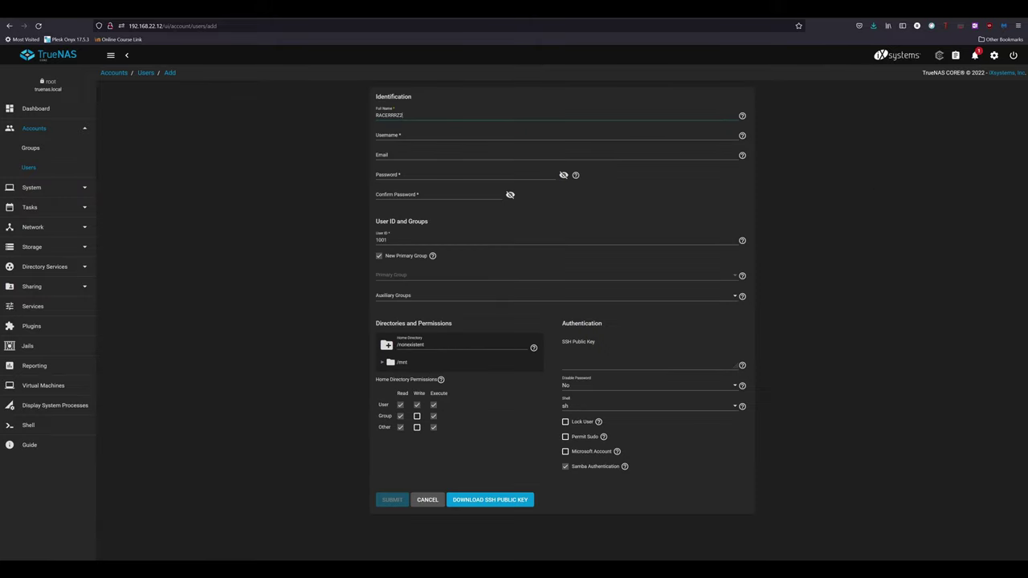
Change the username to an unused one, paste the password into both fields, and reopen the home directory tree.
key("shift+Tab")
key("shift+Tab")
key("BackSpace")
type("b")
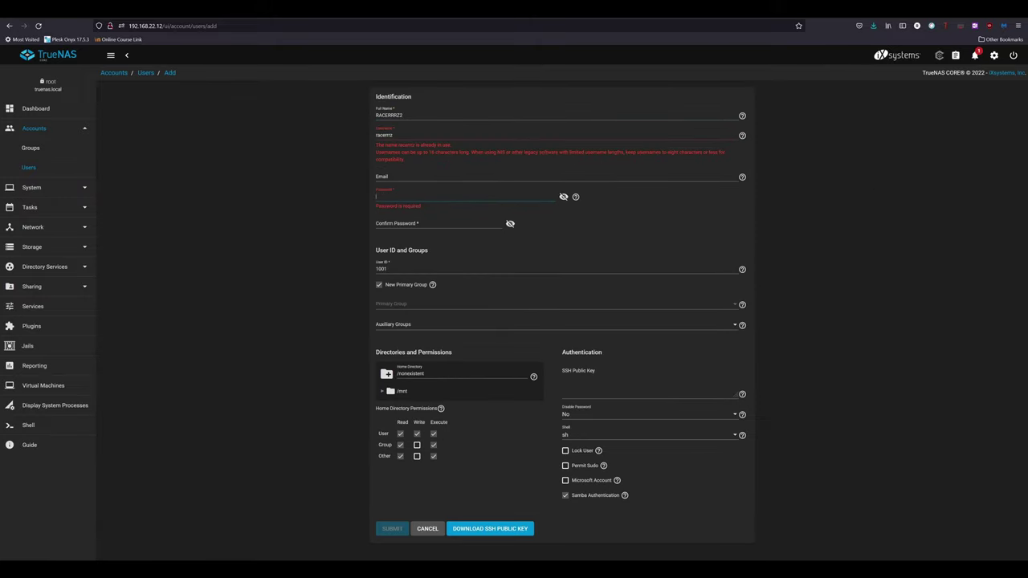
key("Tab")
key("Tab")
key("ctrl+v")
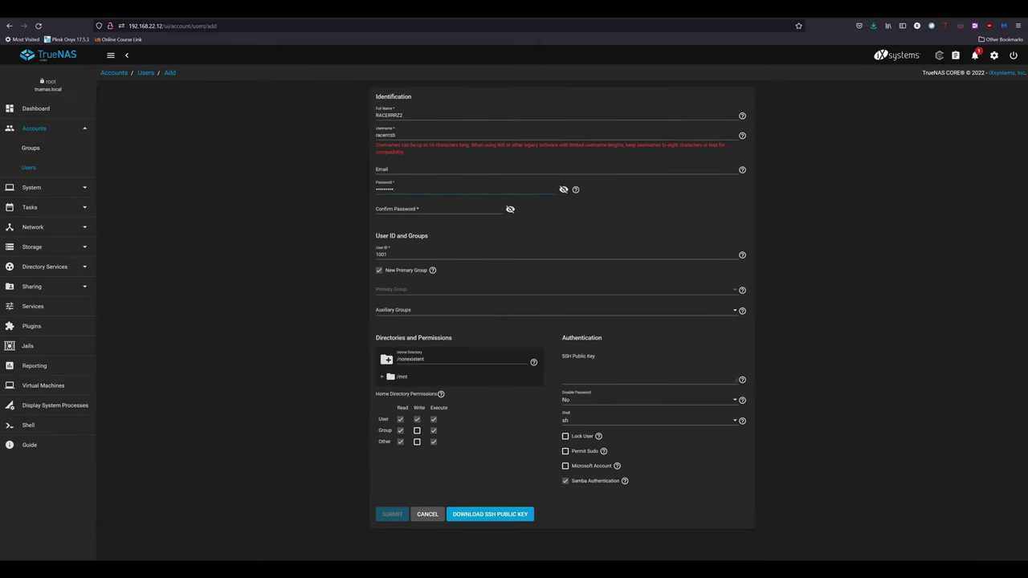
key("Tab")
key("ctrl+v")
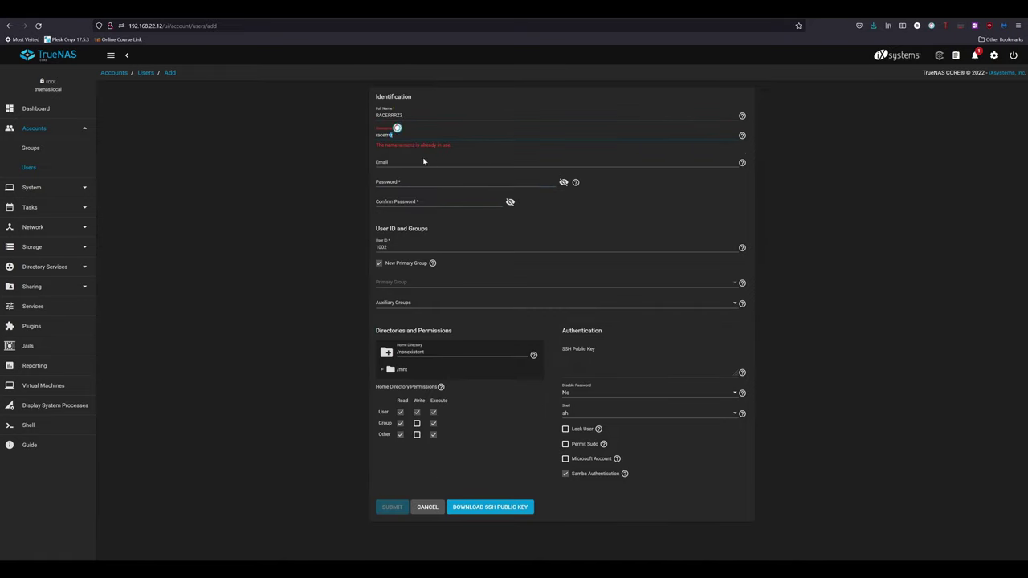
left_click(385, 362)
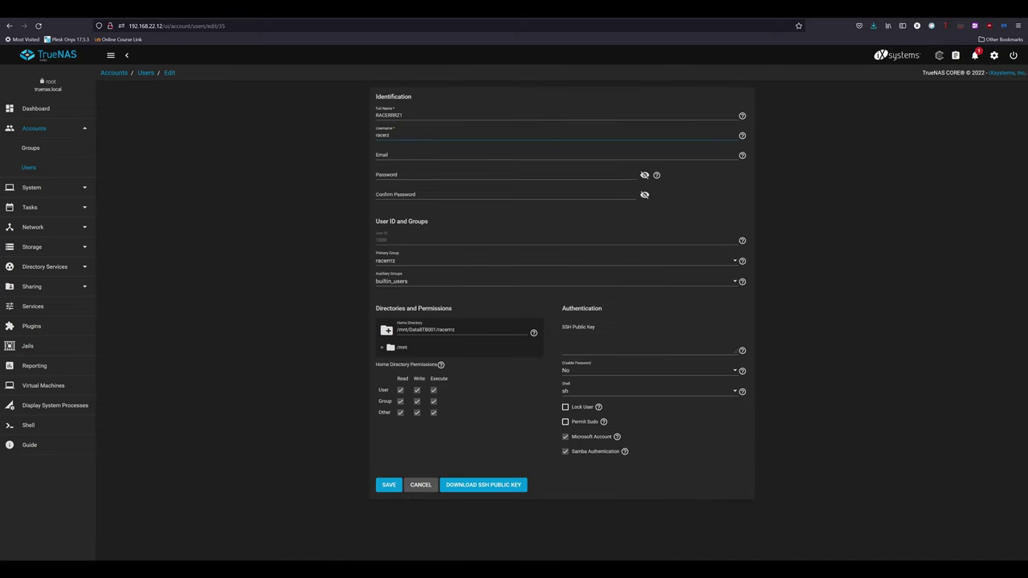
left_click(383, 347)
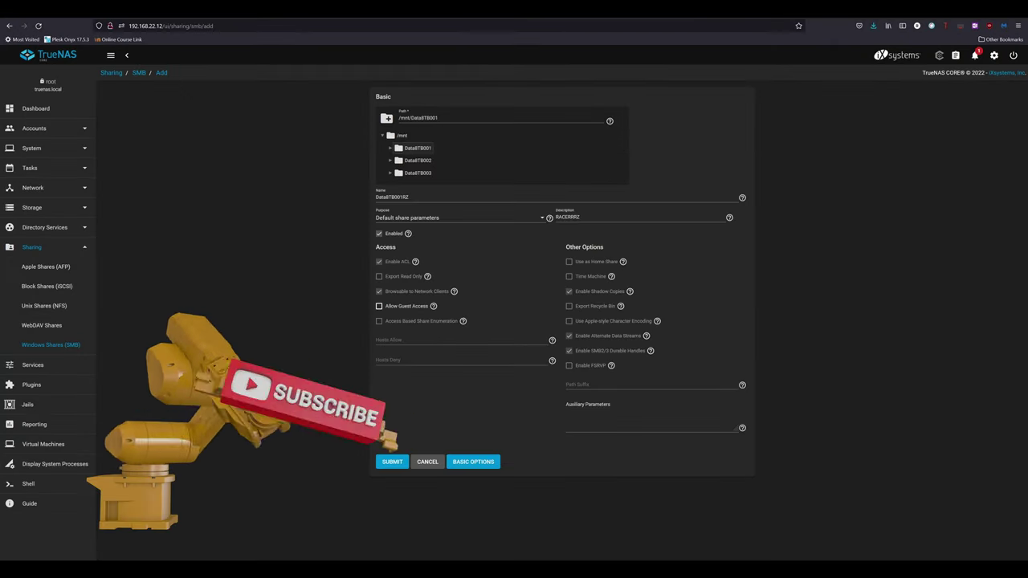
Submit the Data8TB001RZ SMB share for /mnt/Data8TB001.
key("Return")
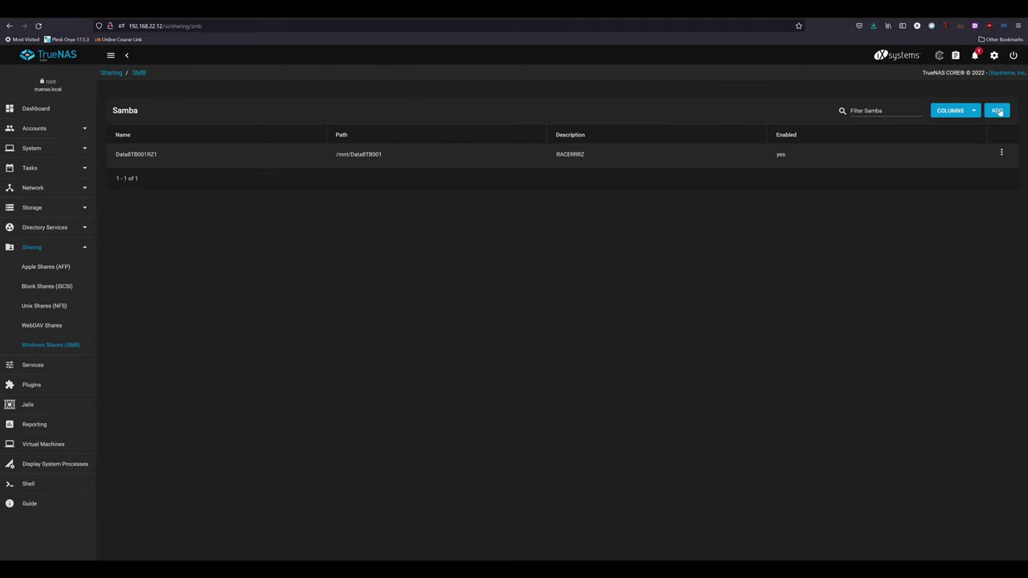